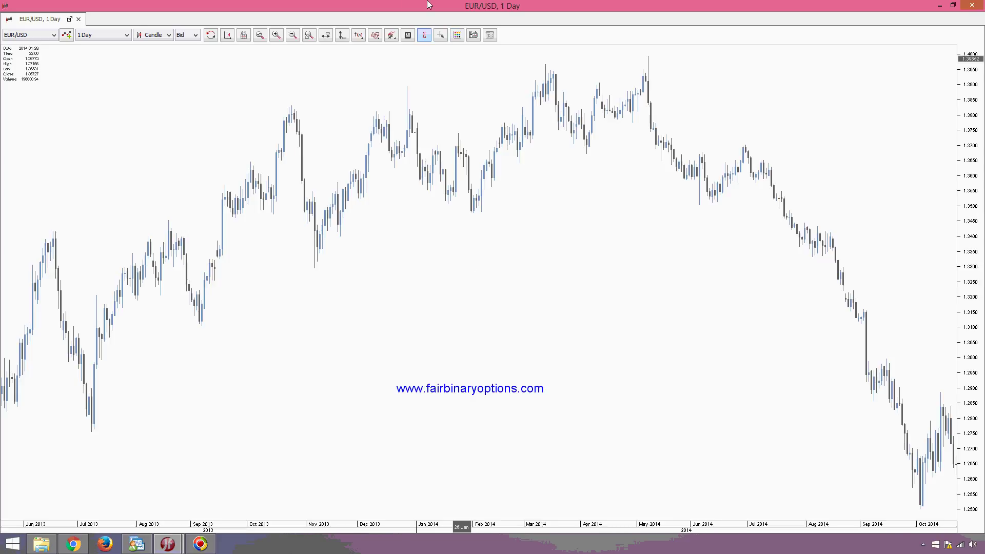
Open the Drawings dropdown on the JForex EUR/USD 1 Day chart toolbar.
{"action": "left_click", "coordinate": [375, 35]}
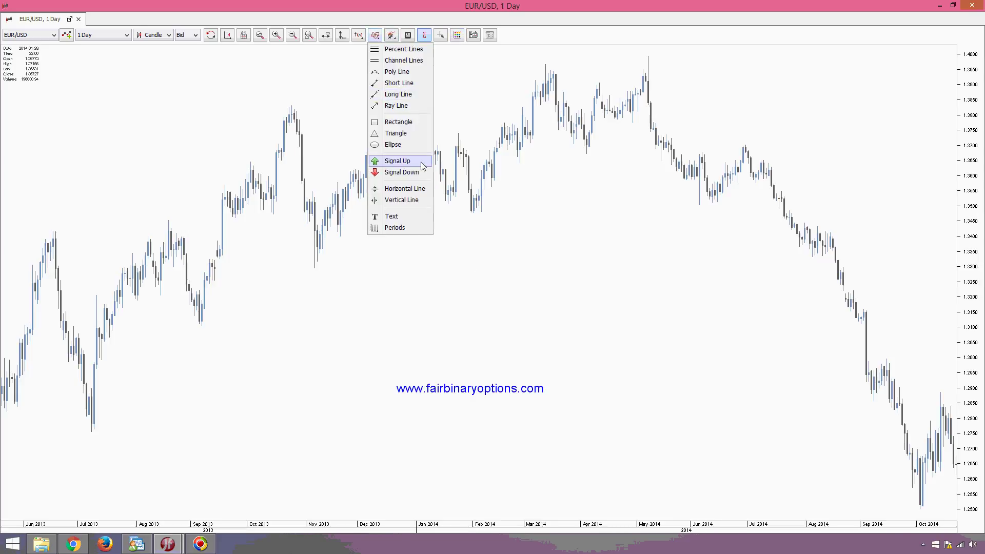
Place a red Signal Down arrow above the October 2013 peak and a green Signal Up arrow below the February 2014 low.
{"action": "left_click", "coordinate": [402, 172]}
{"action": "left_click", "coordinate": [292, 92]}
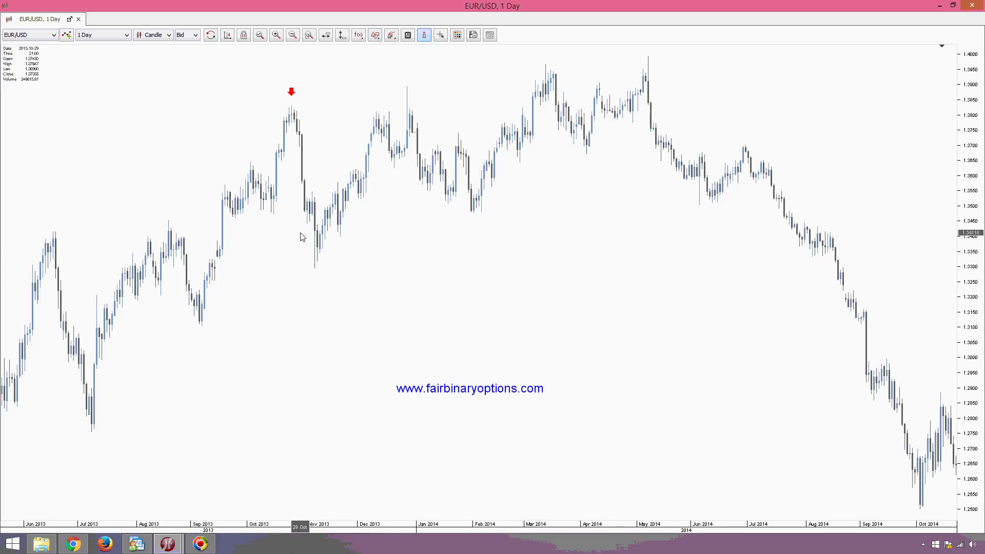
{"action": "left_click", "coordinate": [376, 36]}
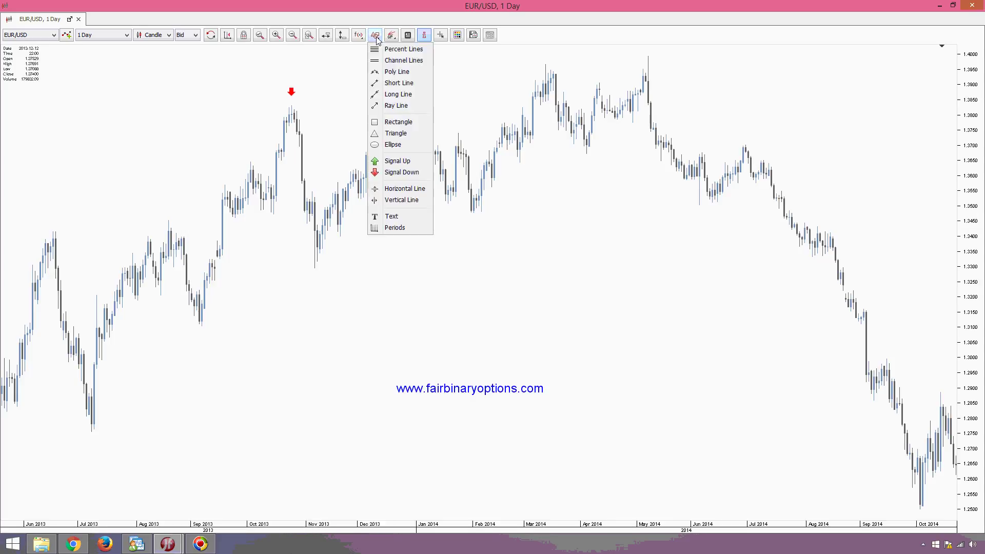
{"action": "left_click", "coordinate": [405, 161]}
{"action": "left_click", "coordinate": [474, 224]}
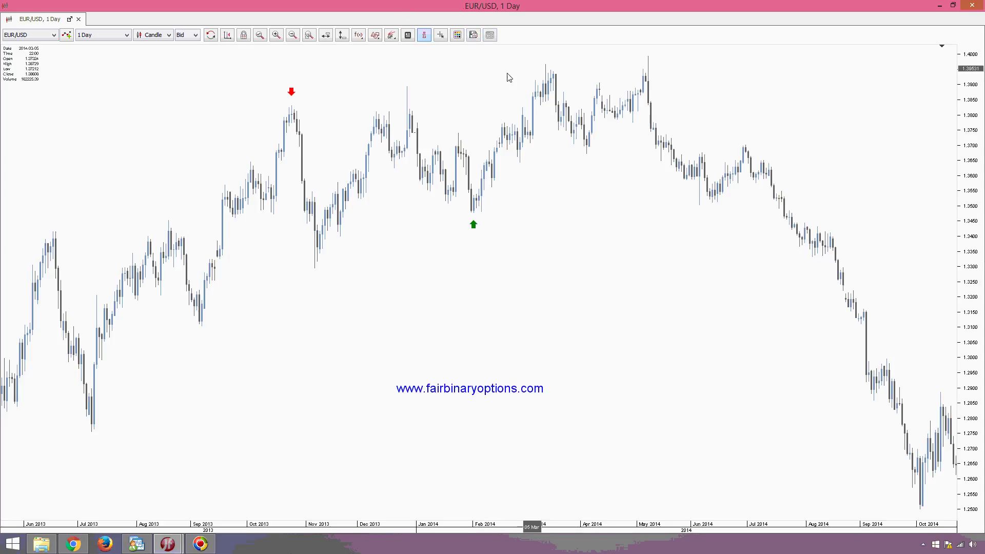
Open the Add Indicator dialog from f(x), then switch to the MetaTrader 4 EURUSD H4 window.
{"action": "left_click", "coordinate": [376, 34]}
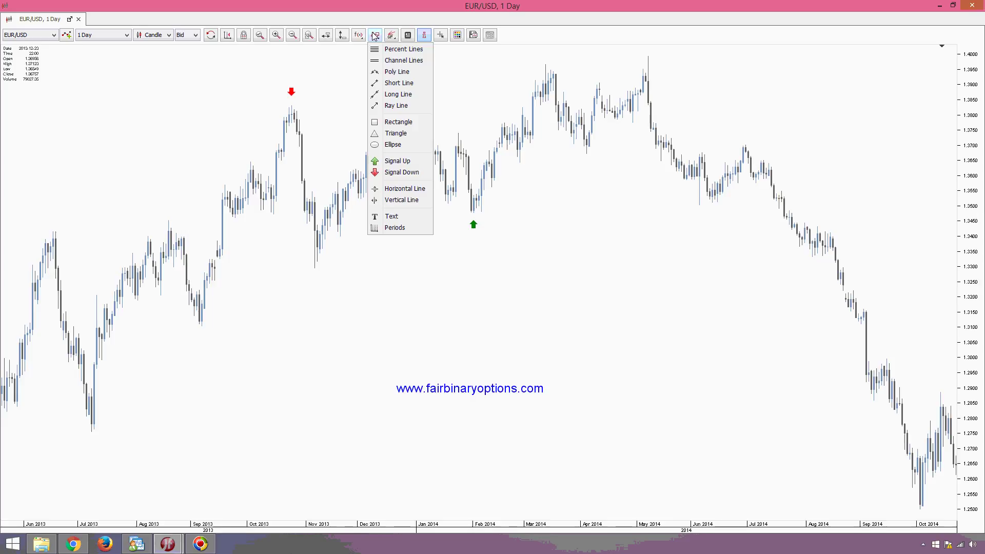
{"action": "left_click", "coordinate": [359, 35]}
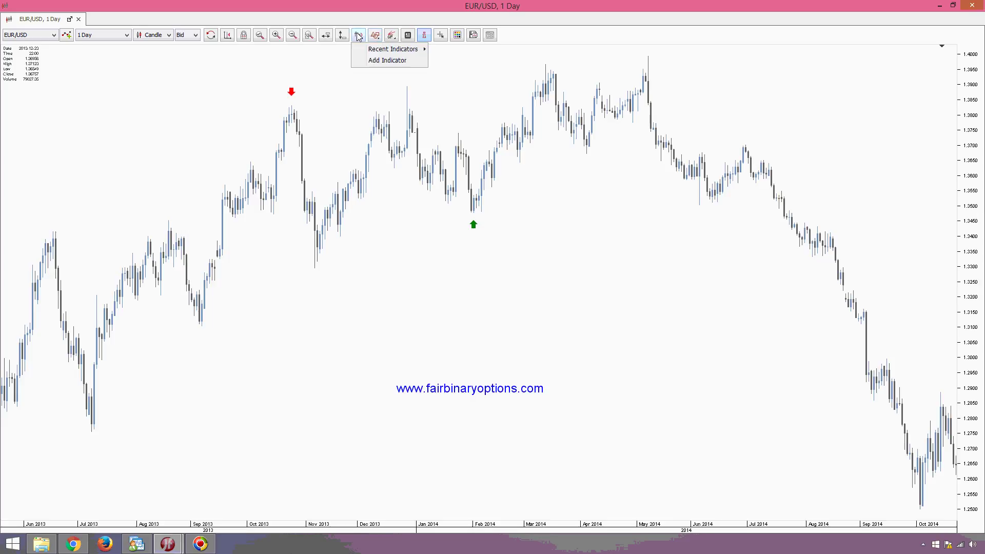
{"action": "left_click", "coordinate": [392, 61]}
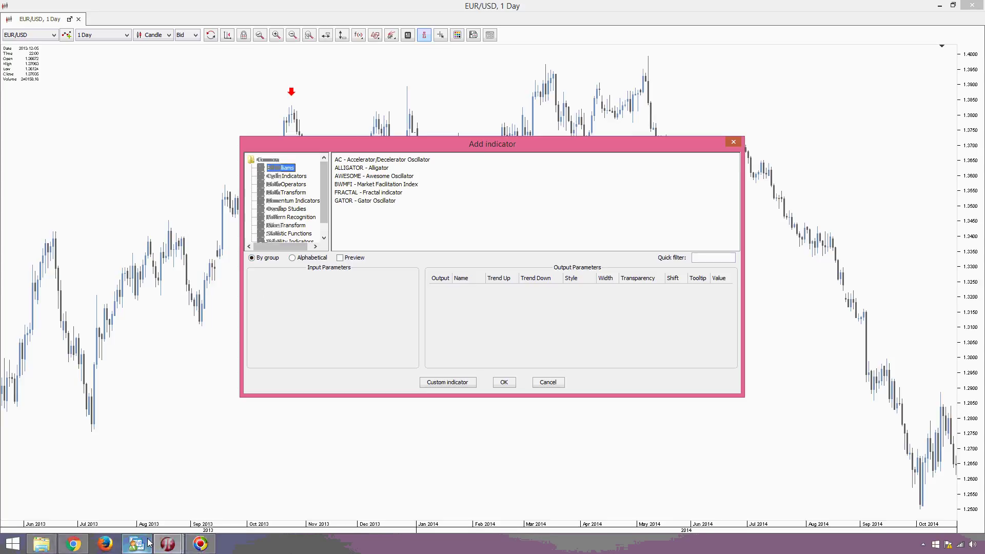
{"action": "mouse_move", "coordinate": [149, 543]}
{"action": "left_click", "coordinate": [148, 500]}
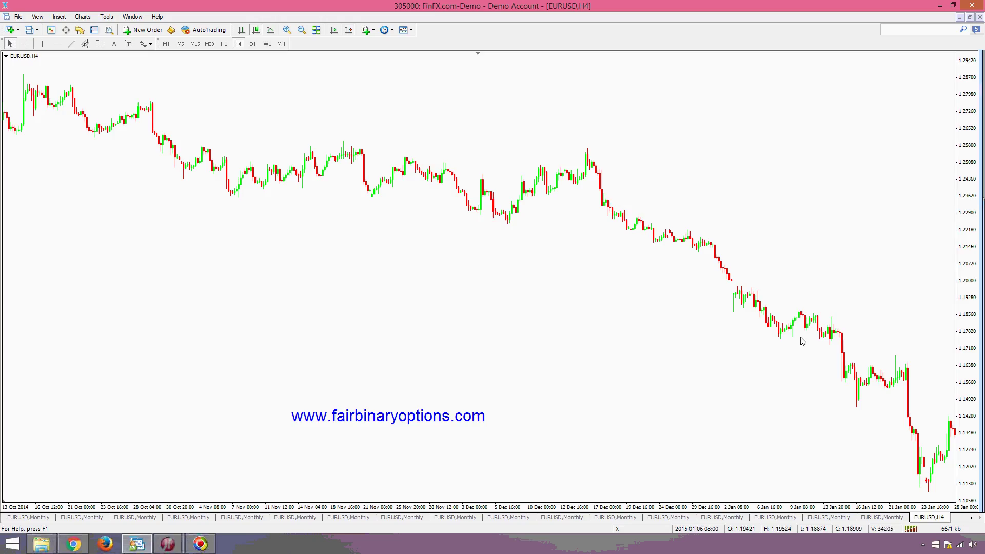
Insert the Bill Williams Fractals indicator on the EURUSD H4 chart.
{"action": "scroll", "coordinate": [458, 342], "scroll_direction": "up", "scroll_amount": 2}
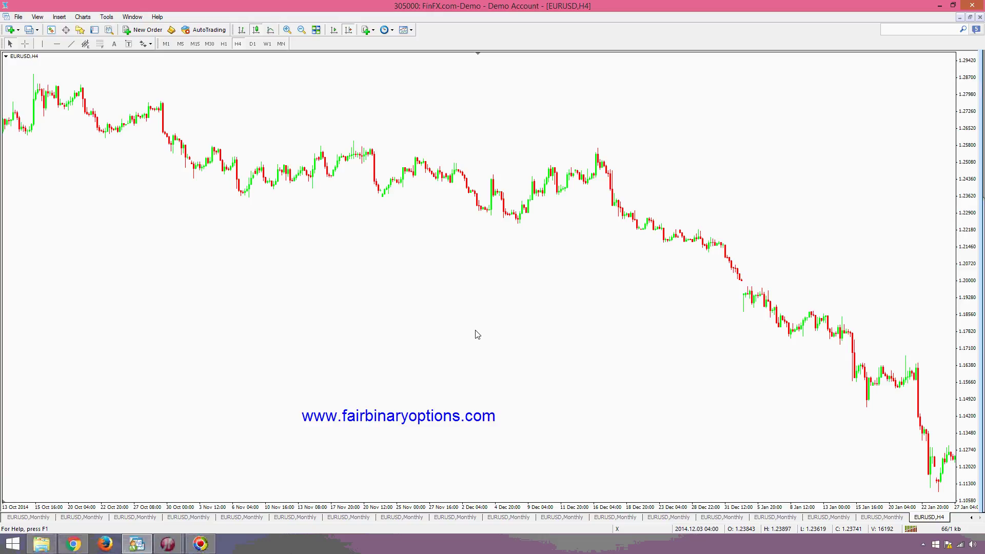
{"action": "left_click", "coordinate": [63, 16]}
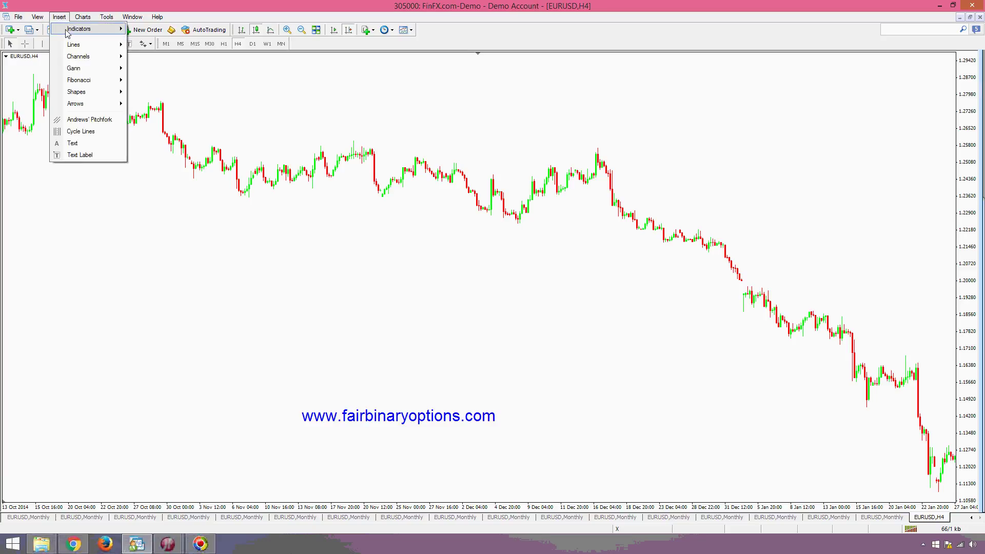
{"action": "mouse_move", "coordinate": [66, 31]}
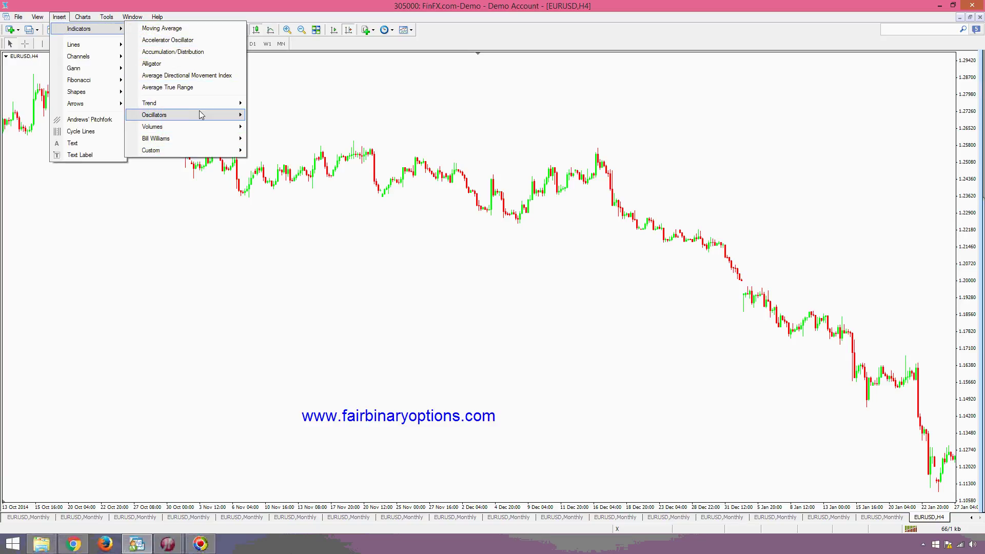
{"action": "mouse_move", "coordinate": [205, 104]}
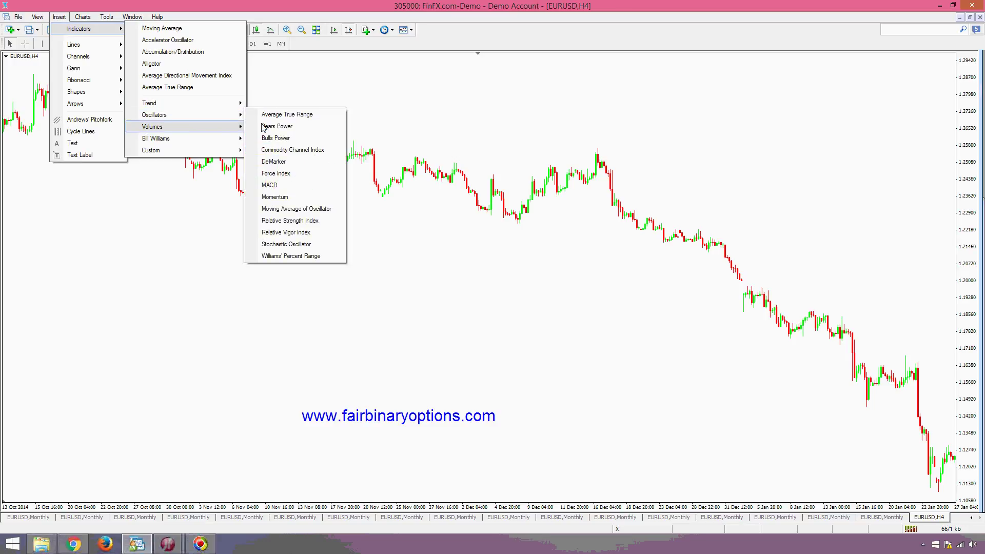
{"action": "mouse_move", "coordinate": [195, 144]}
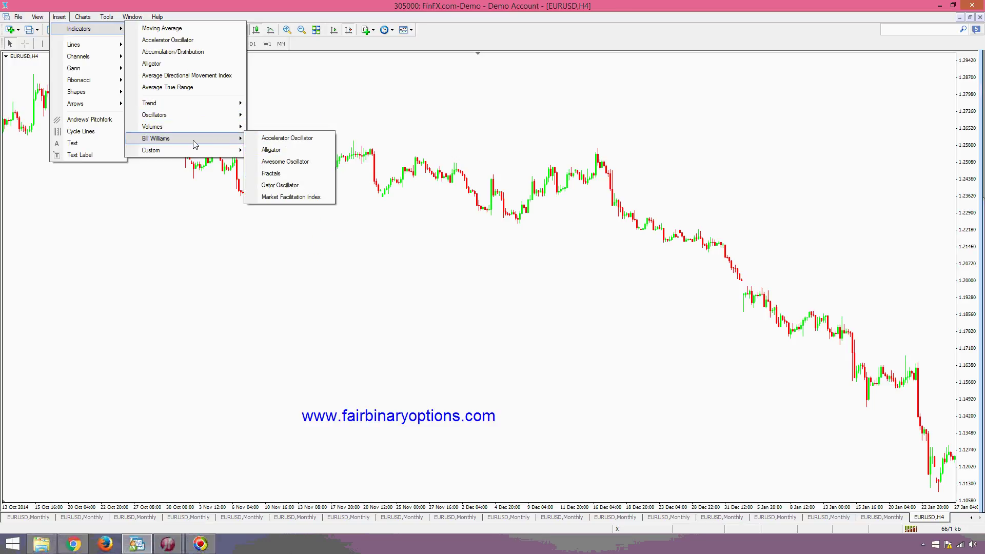
{"action": "left_click", "coordinate": [292, 177]}
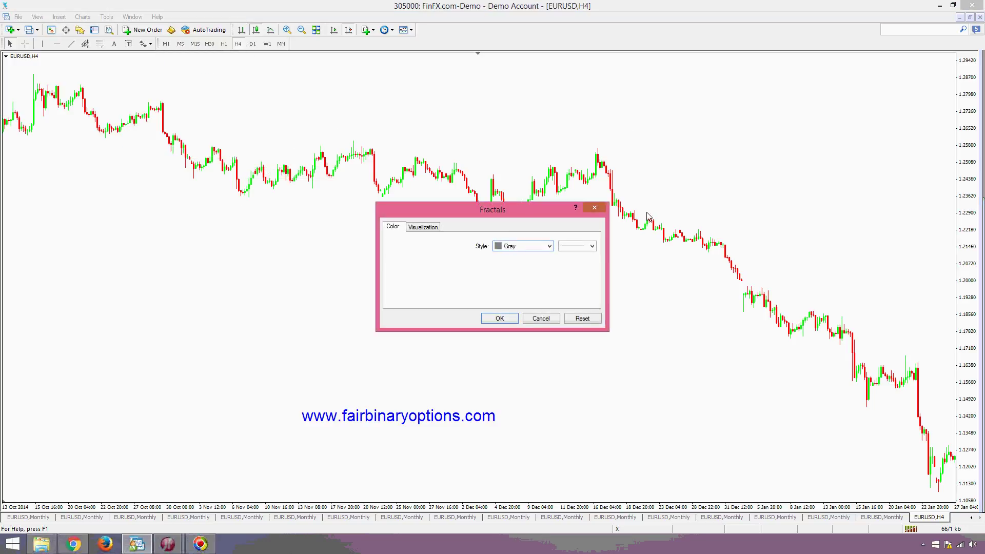
Set the Fractals colour to DarkOrchid, check the Visualization tab, and apply it.
{"action": "left_click", "coordinate": [548, 247]}
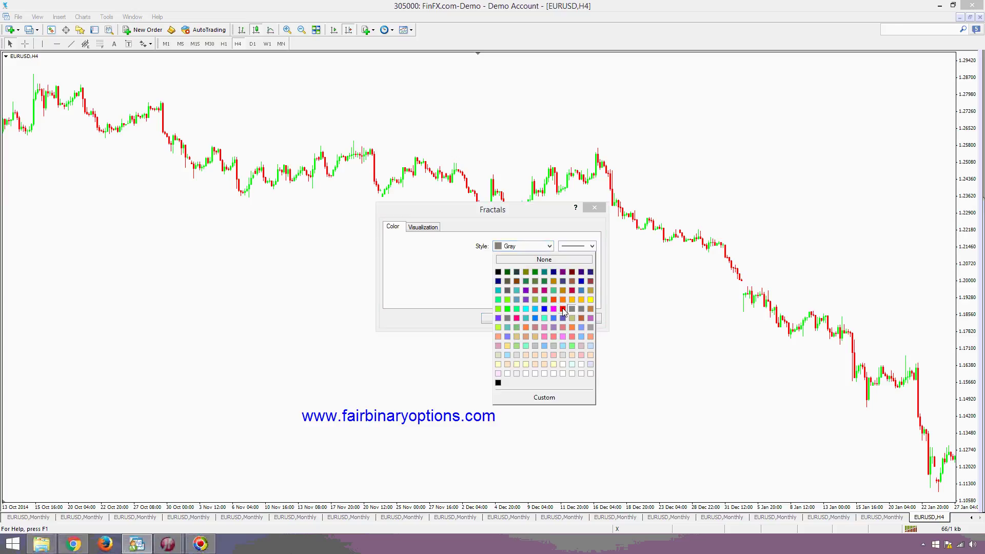
{"action": "left_click", "coordinate": [526, 300]}
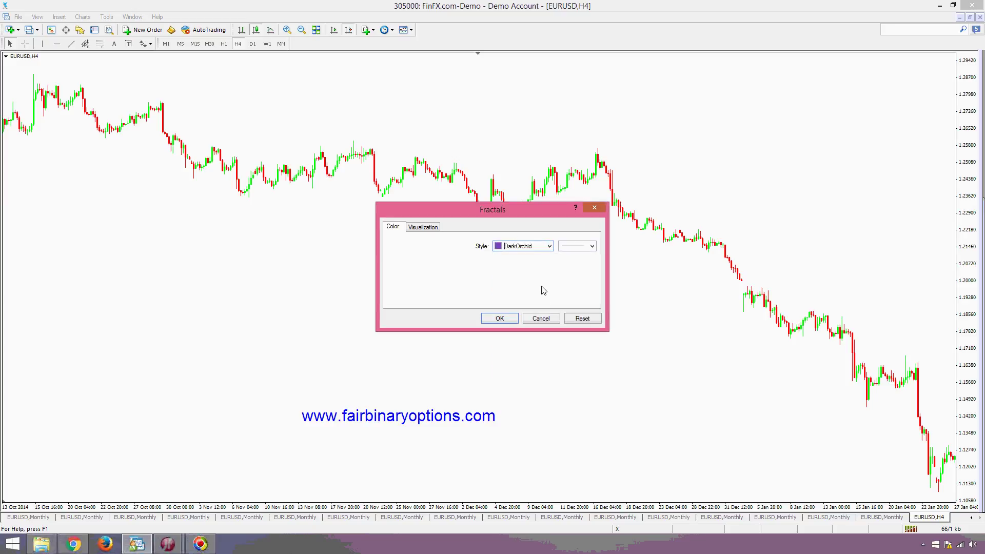
{"action": "left_click", "coordinate": [422, 228]}
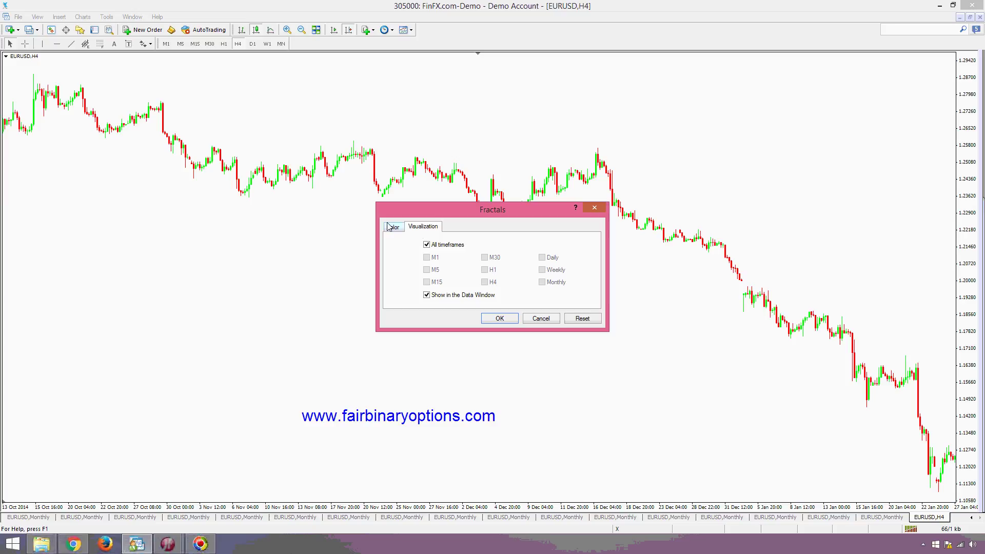
{"action": "left_click", "coordinate": [393, 226]}
{"action": "left_click", "coordinate": [501, 319]}
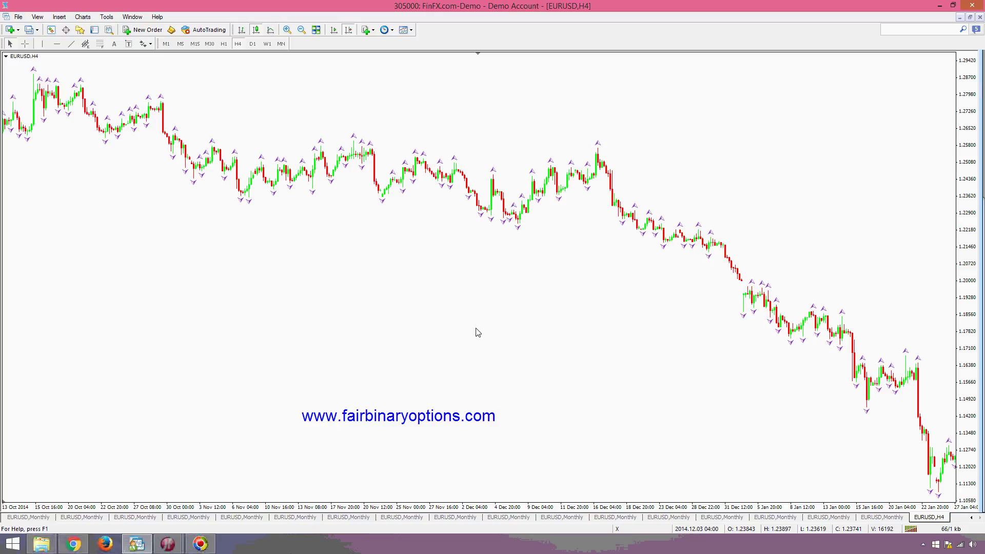
Read prices with the crosshair, then return to the JForex EUR/USD 1 Day window.
{"action": "middle_click", "coordinate": [651, 237]}
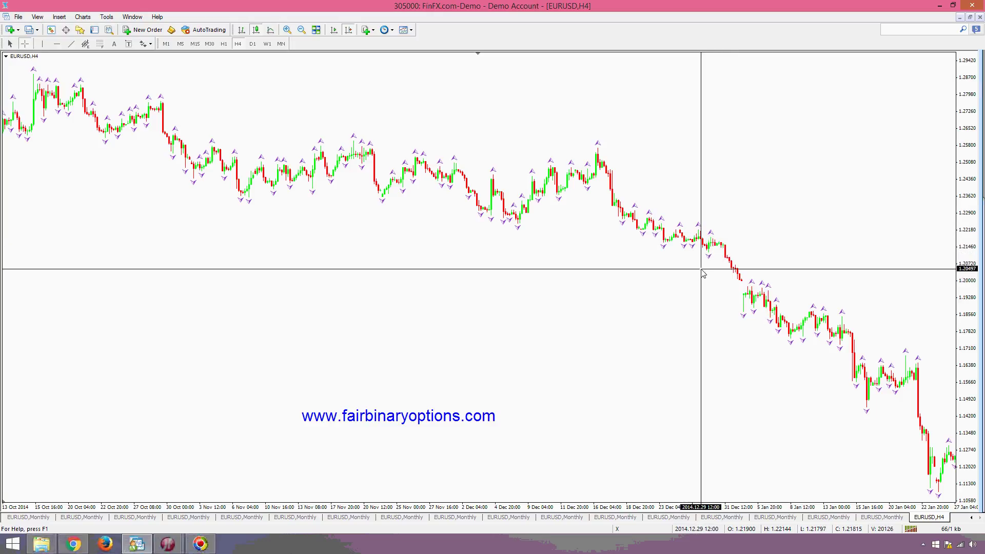
{"action": "key", "text": "Escape"}
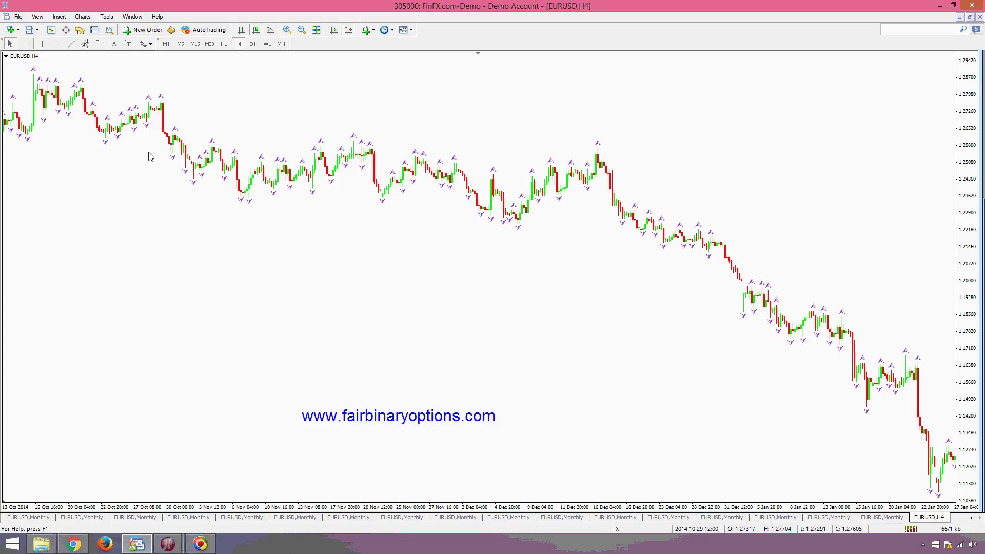
{"action": "left_click", "coordinate": [167, 544]}
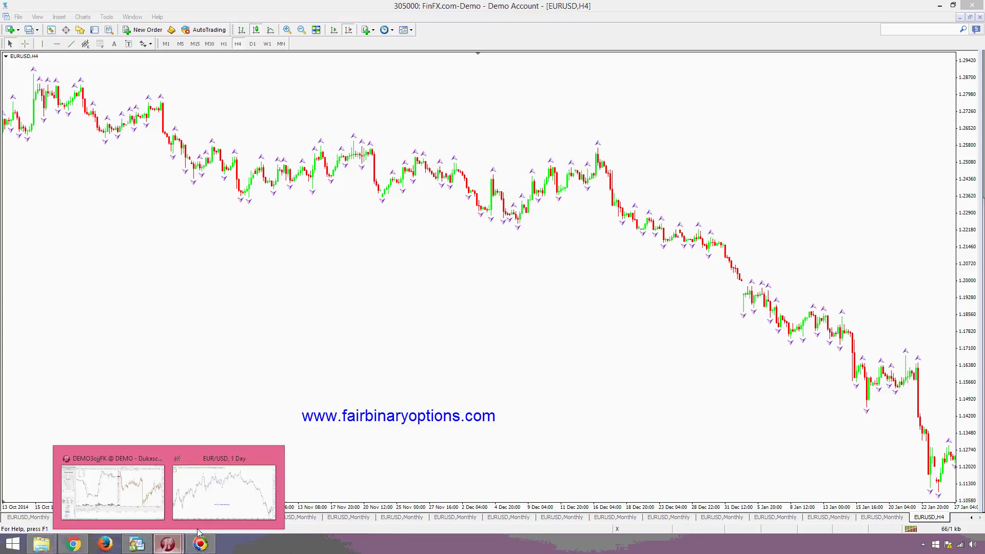
{"action": "left_click", "coordinate": [226, 502]}
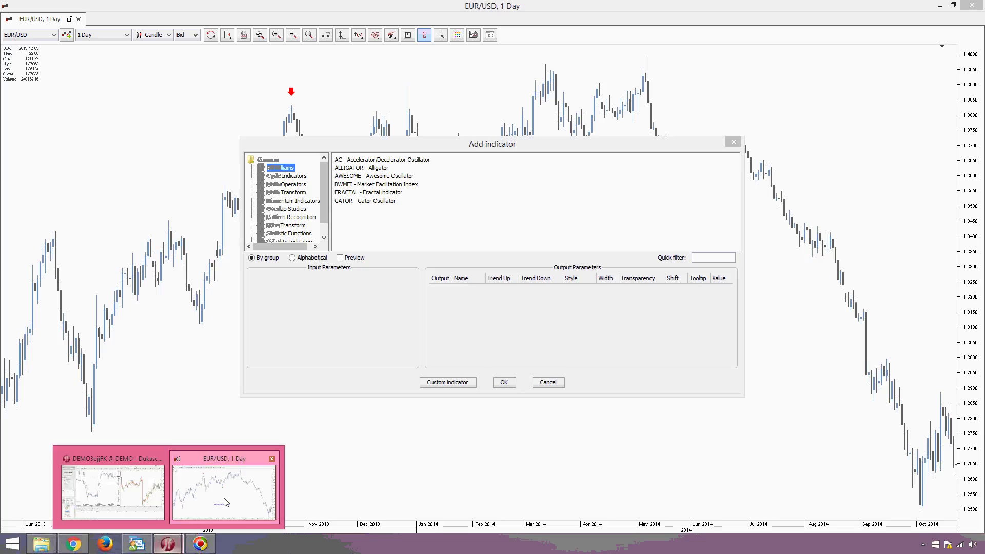
Add the FRACTAL indicator with dark green Maximums and red Minimums markers.
{"action": "left_click", "coordinate": [356, 194]}
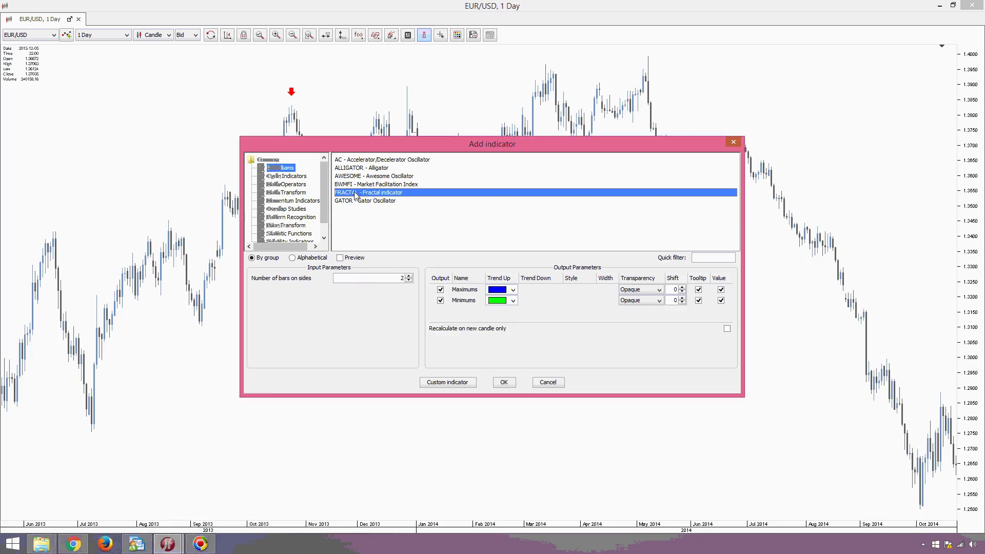
{"action": "left_click", "coordinate": [514, 290]}
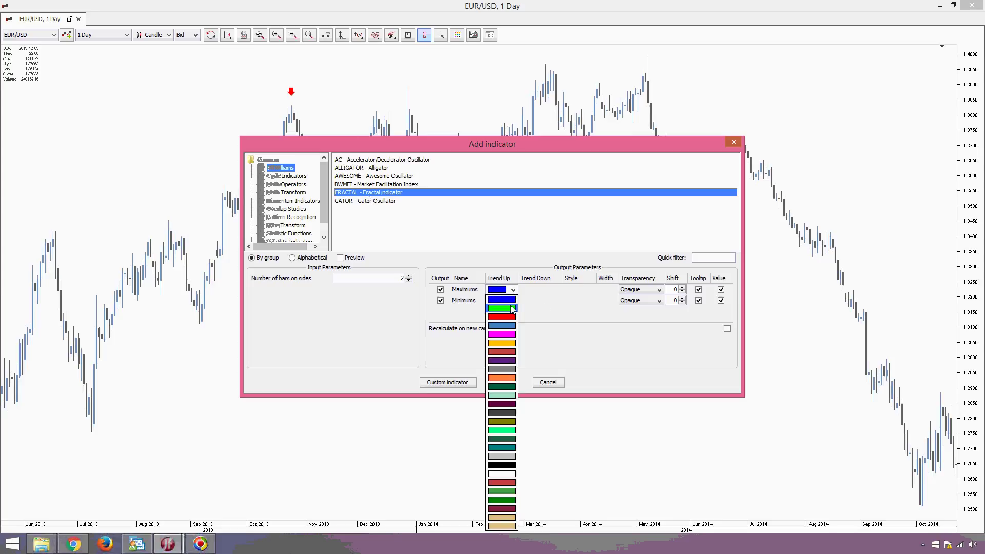
{"action": "left_click", "coordinate": [508, 500]}
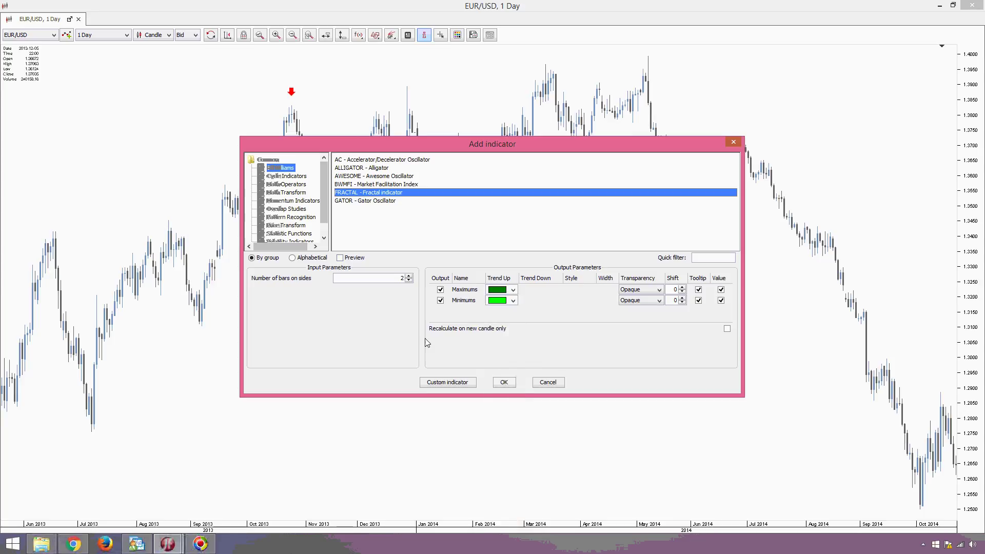
{"action": "left_click", "coordinate": [514, 301]}
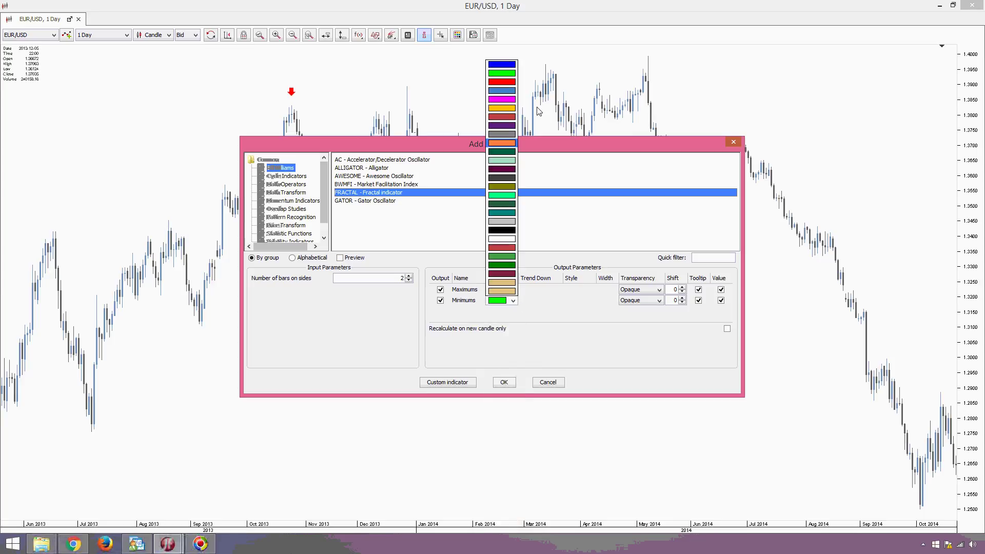
{"action": "left_click", "coordinate": [507, 82]}
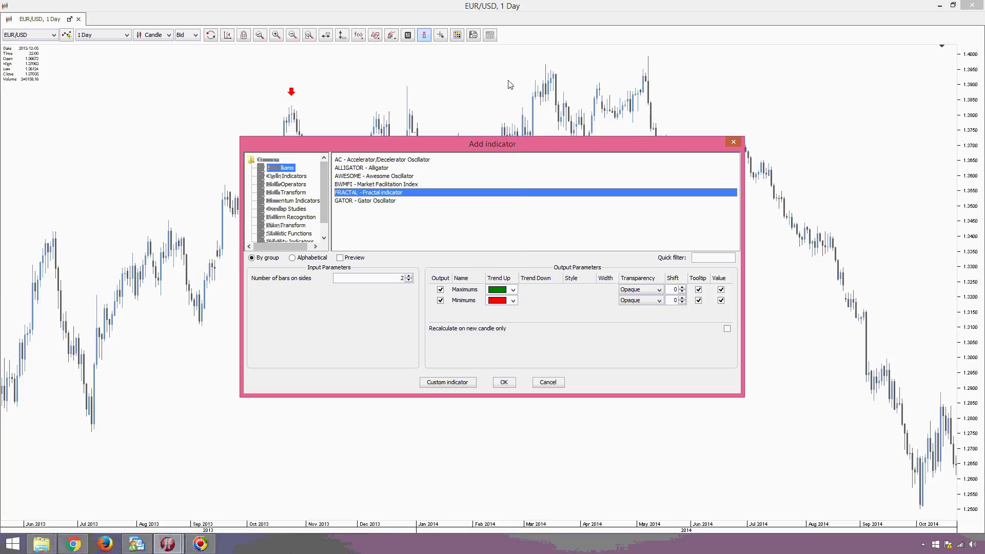
{"action": "left_click", "coordinate": [504, 382]}
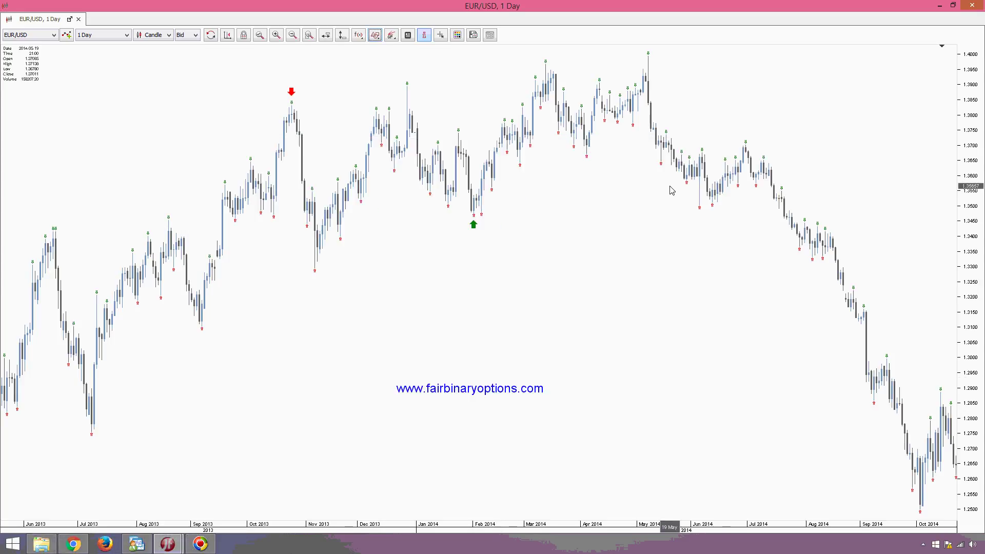
Zoom in twice and pan to show June 2014 through March 2015, then open the drawing tools.
{"action": "left_click", "coordinate": [280, 38]}
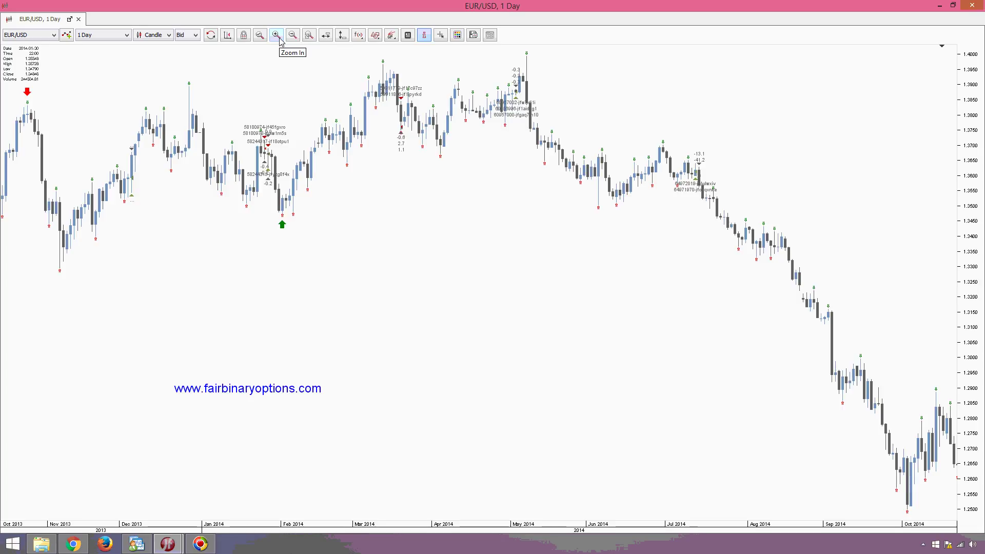
{"action": "left_click", "coordinate": [280, 38]}
{"action": "left_click_drag", "start_coordinate": [833, 204], "coordinate": [330, 195]}
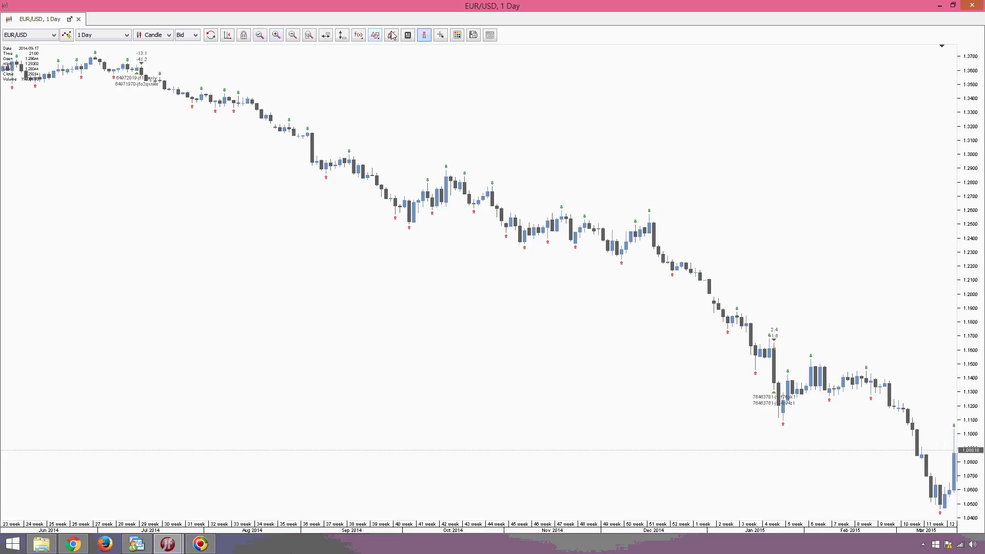
{"action": "left_click", "coordinate": [375, 34]}
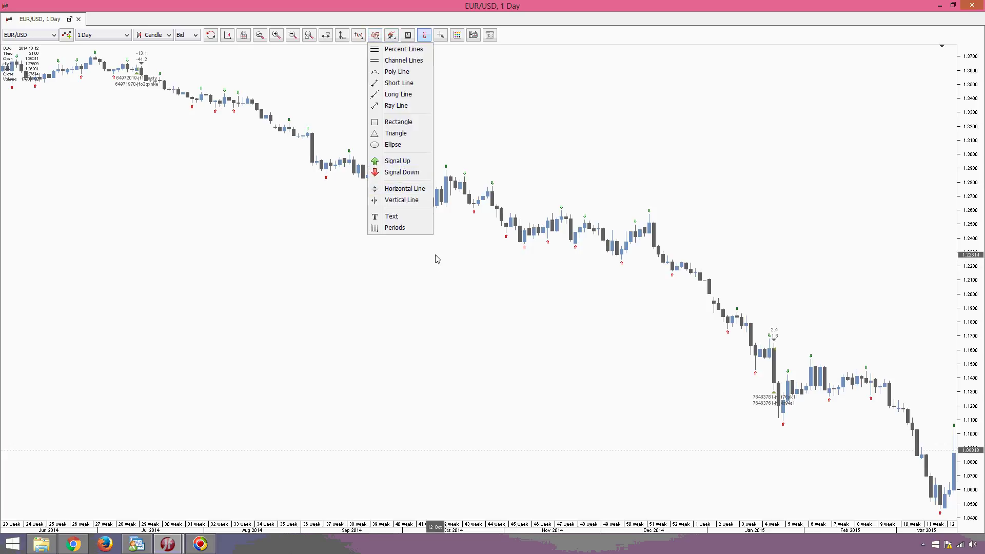
Place a red Signal Down arrow above the late-August 2014 high and a green Signal Up below the early-September low.
{"action": "left_click", "coordinate": [399, 172]}
{"action": "left_click", "coordinate": [288, 109]}
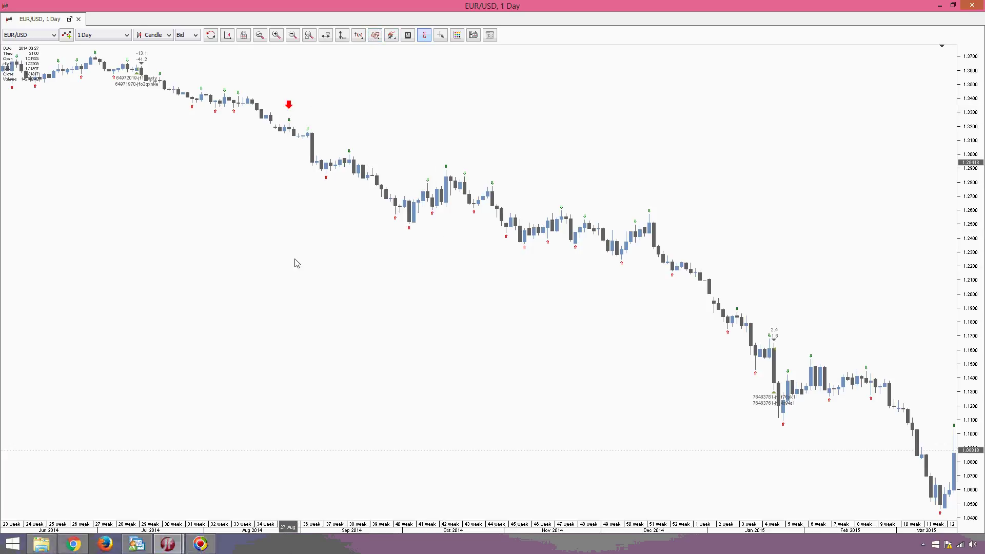
{"action": "left_click", "coordinate": [375, 35]}
{"action": "left_click", "coordinate": [395, 162]}
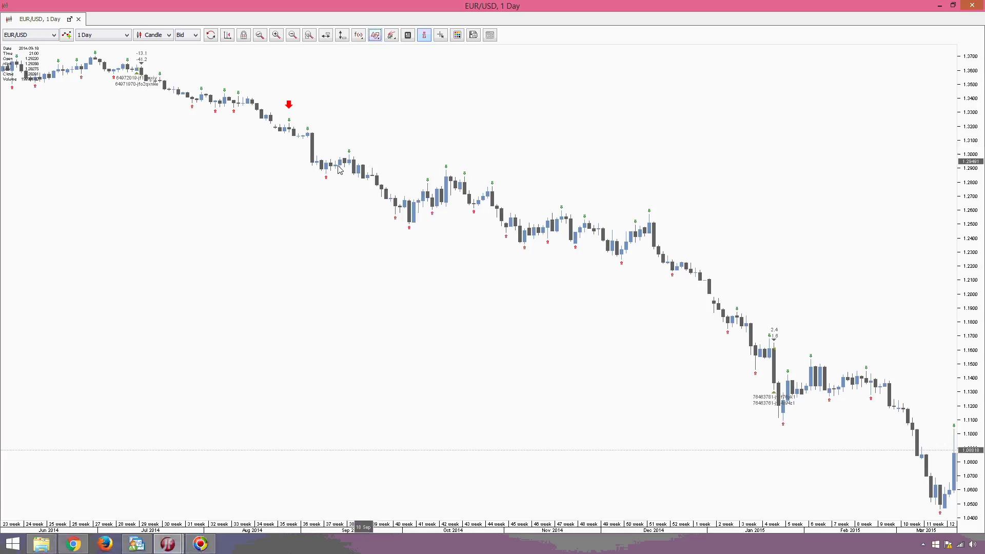
{"action": "left_click", "coordinate": [326, 188]}
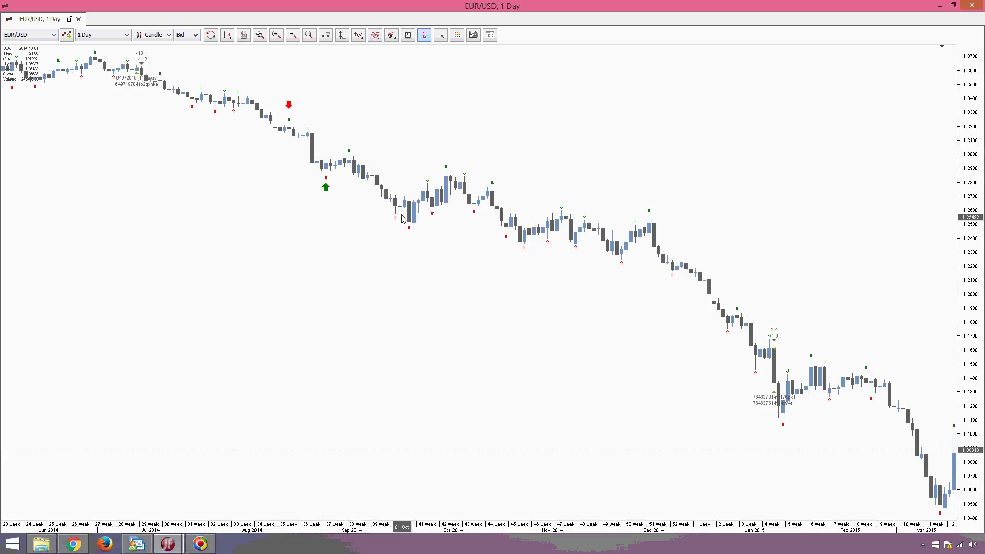